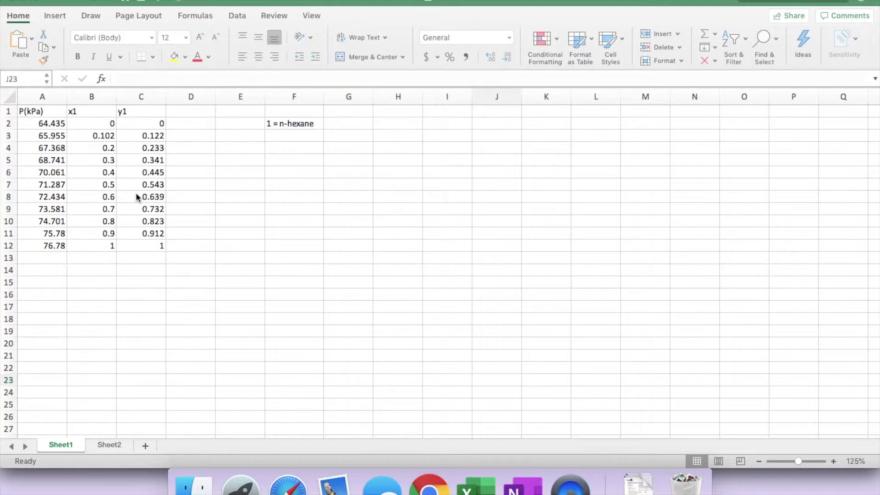
- Look over the hand-drawn P versus x sketch in OneNote, then return to the Excel data sheet
{"action": "left_click", "coordinate": [522, 485]}
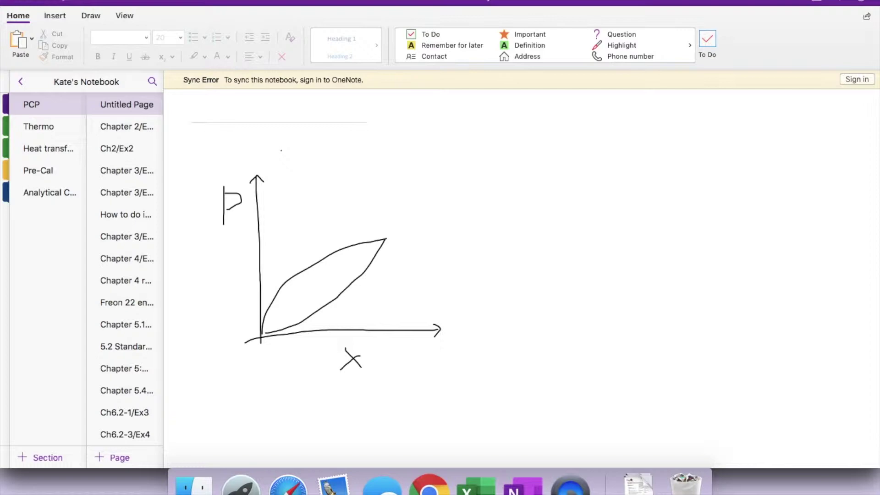
{"action": "left_click", "coordinate": [475, 484]}
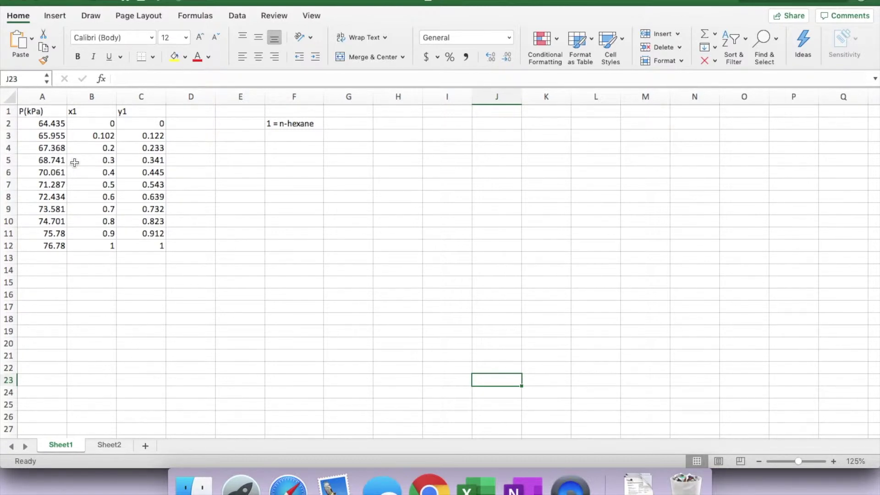
- Insert a smooth-line scatter chart from the pressure and x1 data in A2:B12
{"action": "left_click", "coordinate": [42, 124]}
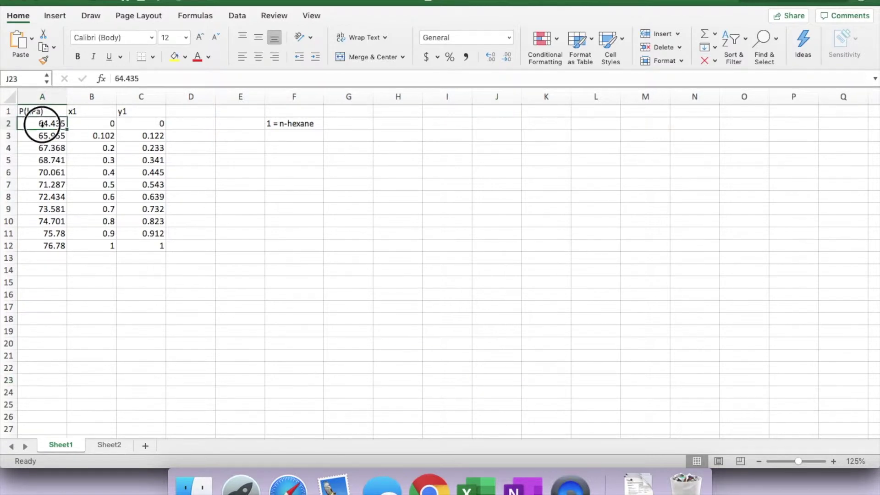
{"action": "left_click_drag", "start_coordinate": [42, 124], "coordinate": [80, 246]}
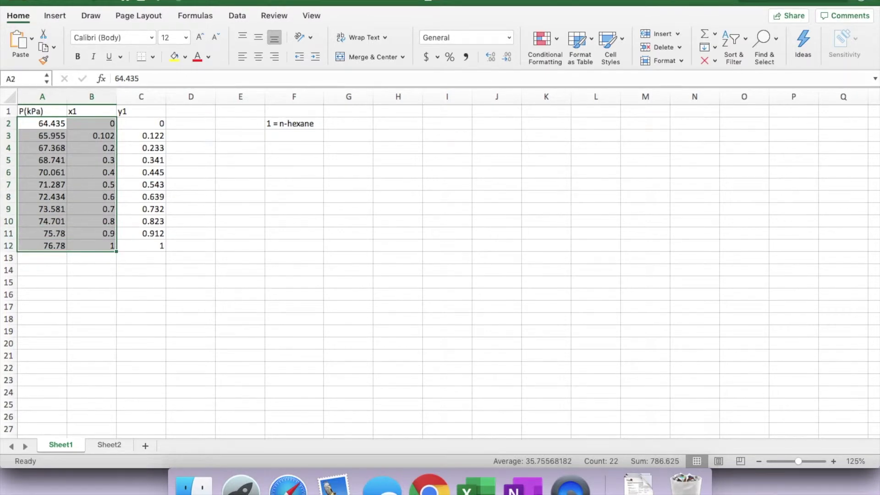
{"action": "left_click", "coordinate": [53, 18]}
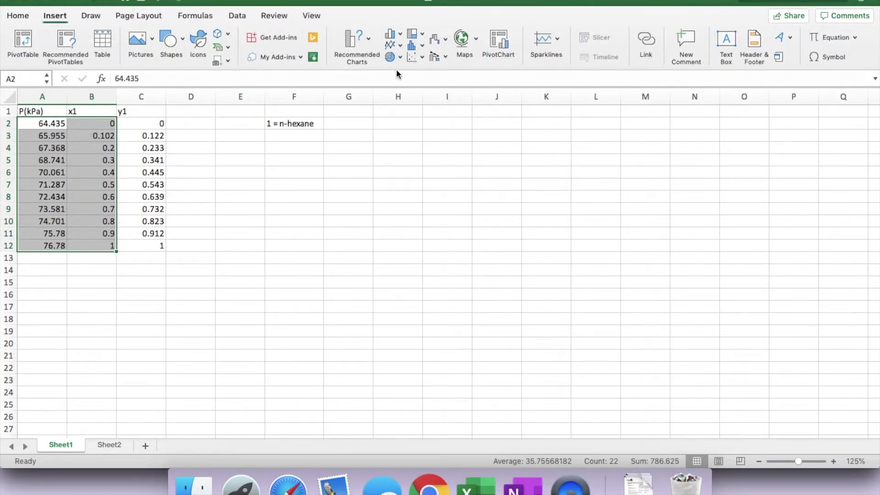
{"action": "left_click", "coordinate": [414, 56]}
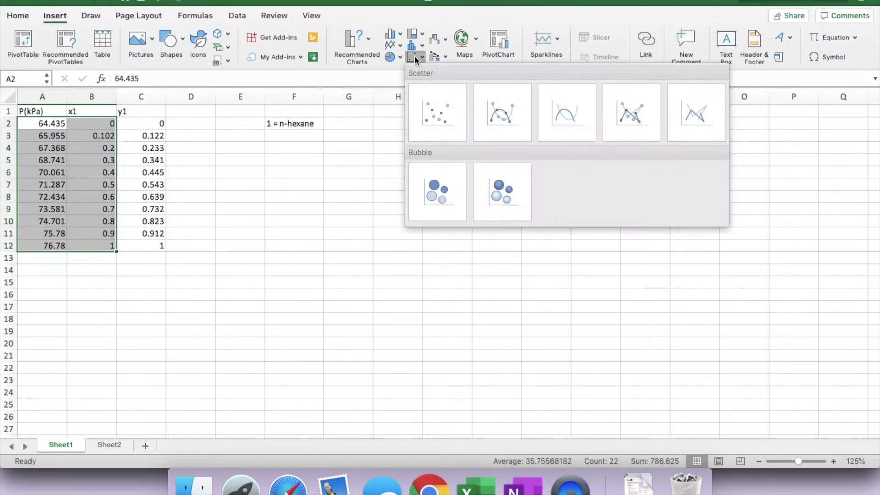
{"action": "left_click", "coordinate": [565, 113]}
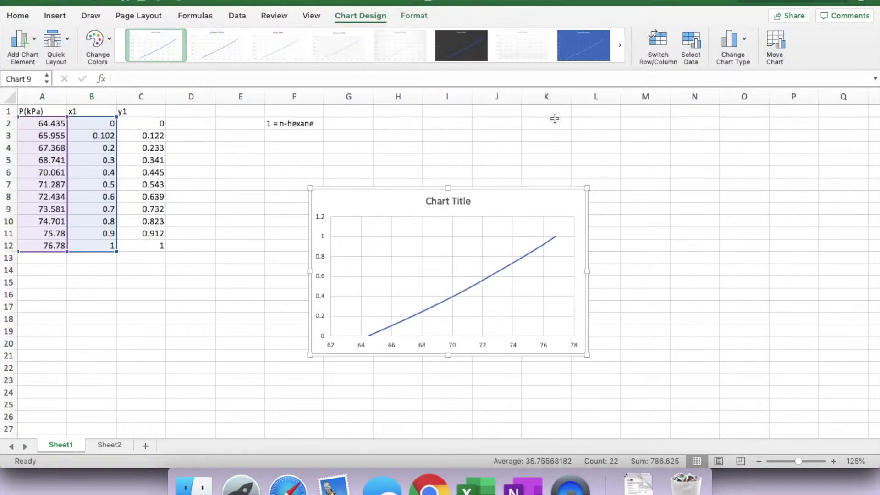
- Retitle the chart 'Pxy diagram of n-hexane'
{"action": "double_click", "coordinate": [448, 202]}
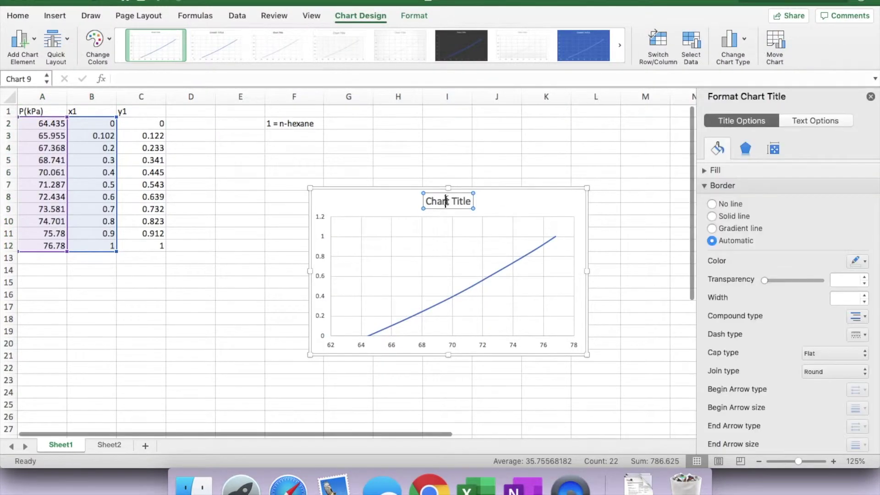
{"action": "triple_click", "coordinate": [446, 201]}
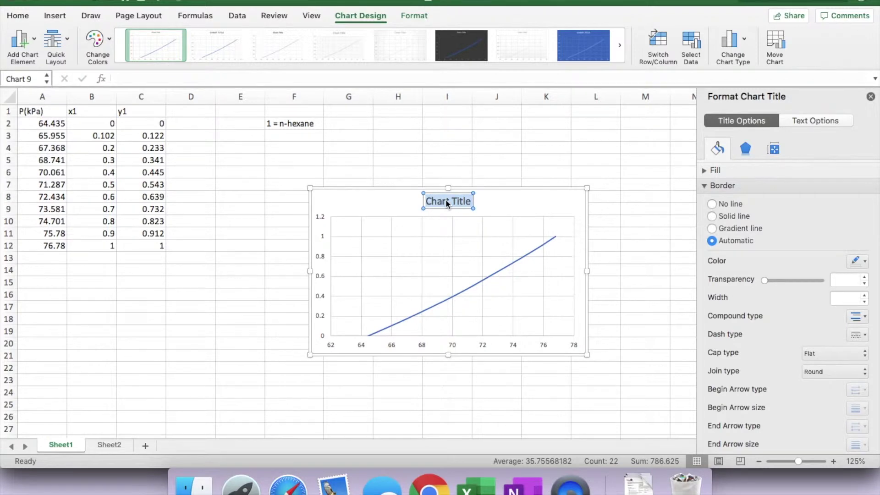
{"action": "type", "text": "Pxy diagram"}
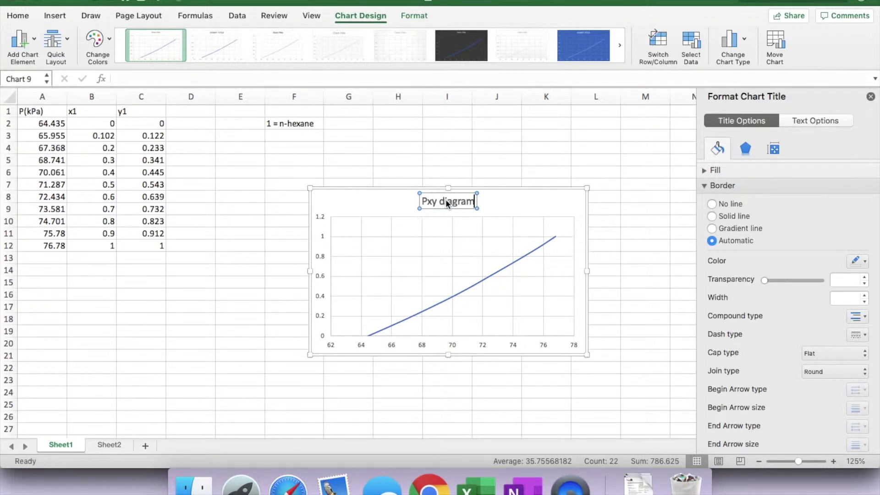
{"action": "type", "text": " of n-hex"}
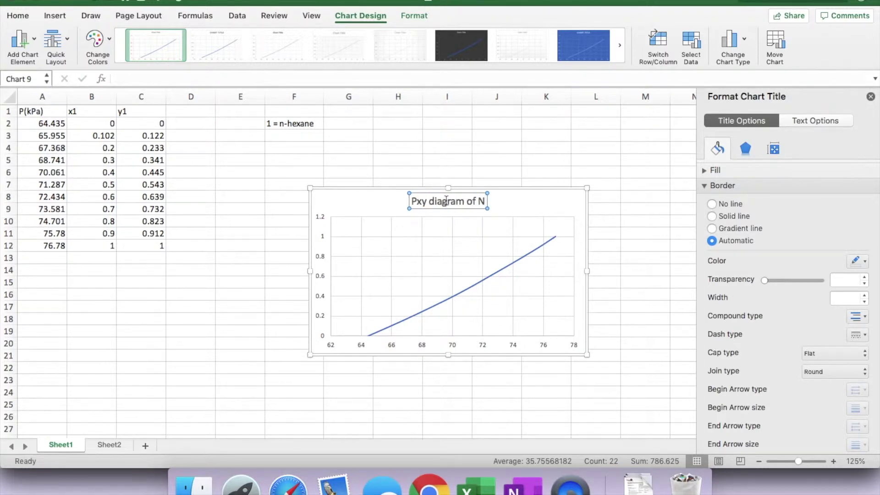
{"action": "type", "text": "ane"}
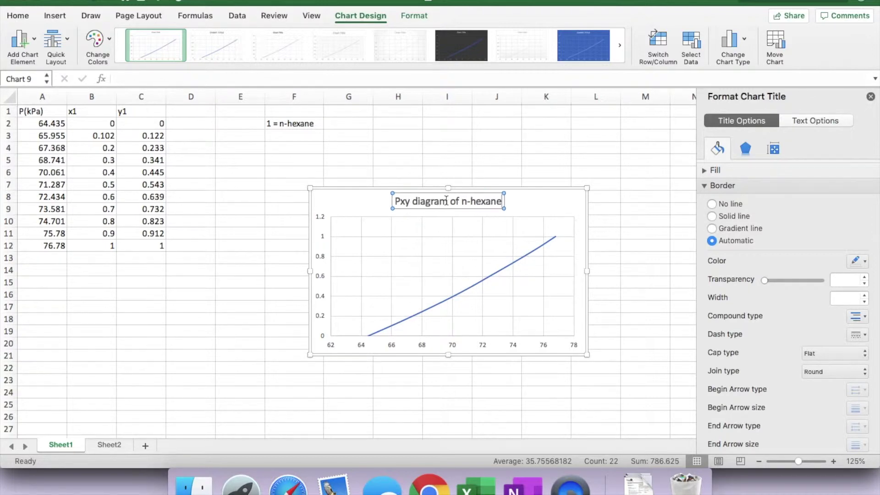
- In Select Data, change the chart series' X values to the x1 cells B2:B12
{"action": "left_click", "coordinate": [494, 270]}
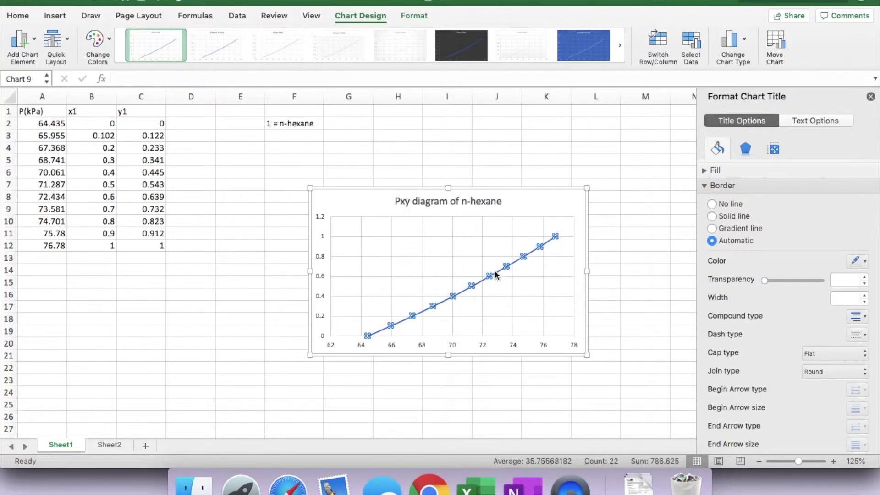
{"action": "left_click", "coordinate": [692, 41]}
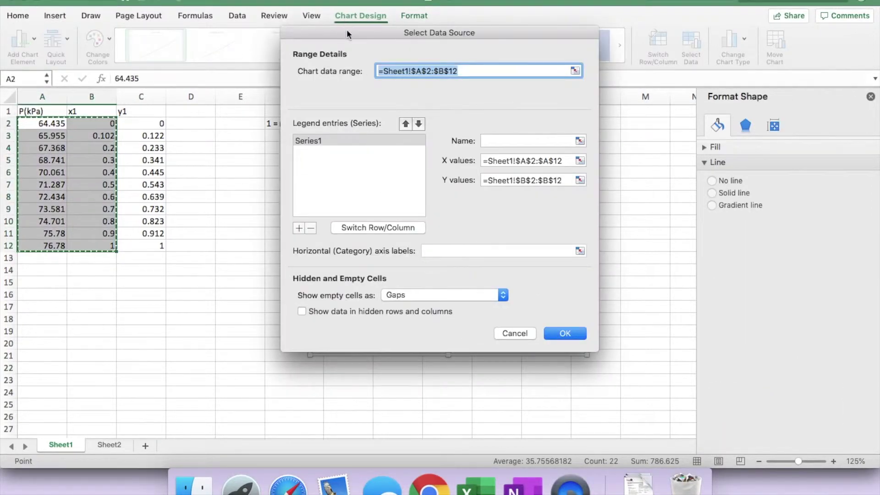
{"action": "left_click_drag", "start_coordinate": [355, 37], "coordinate": [496, 51]}
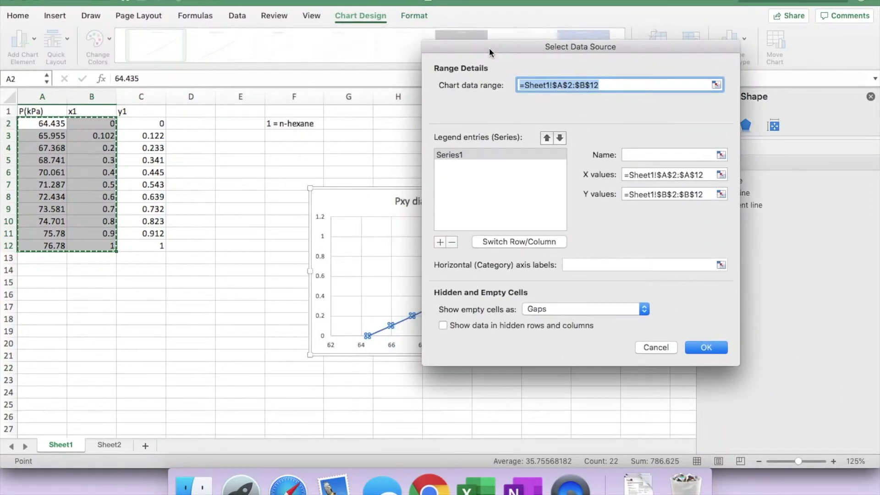
{"action": "left_click", "coordinate": [640, 175]}
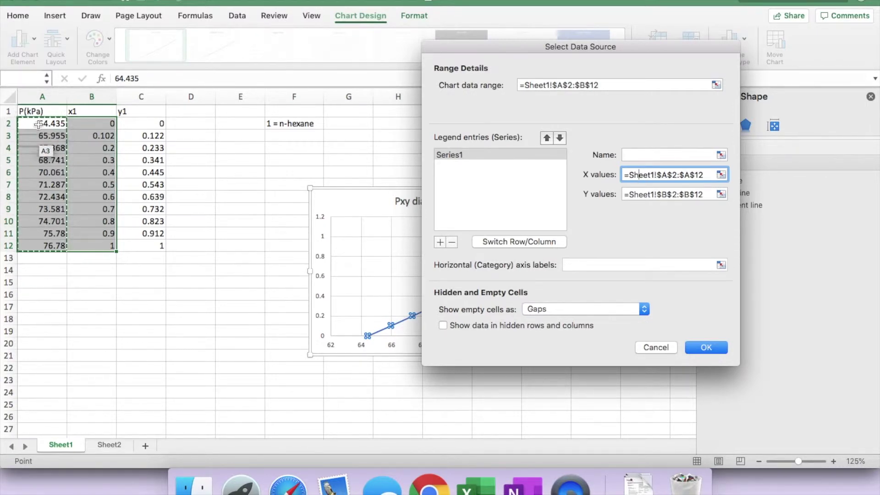
{"action": "triple_click", "coordinate": [647, 178]}
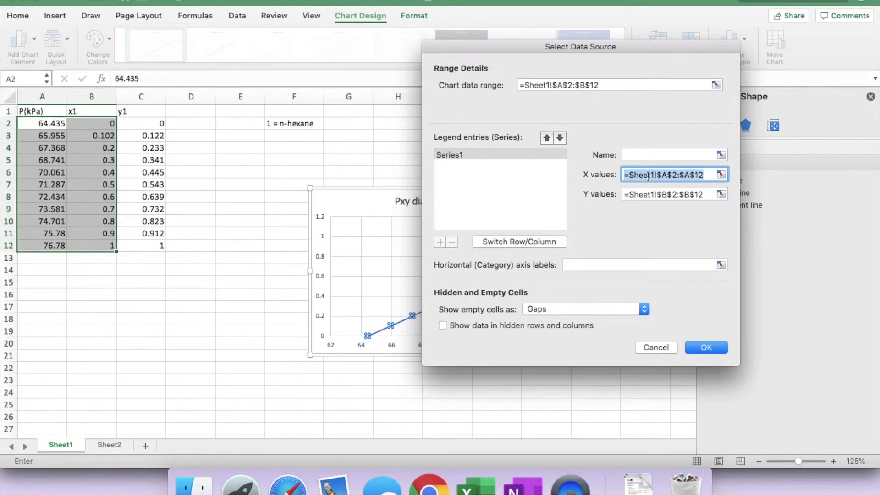
{"action": "key", "text": "BackSpace"}
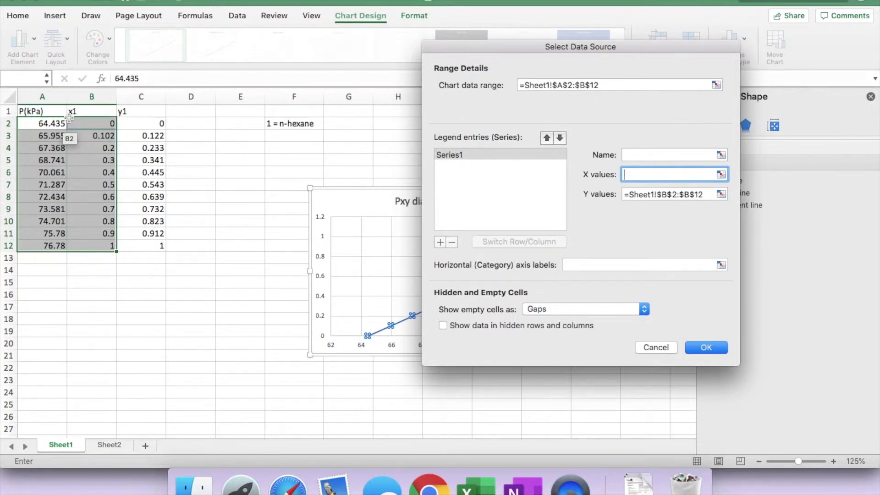
{"action": "left_click_drag", "start_coordinate": [91, 124], "coordinate": [106, 246]}
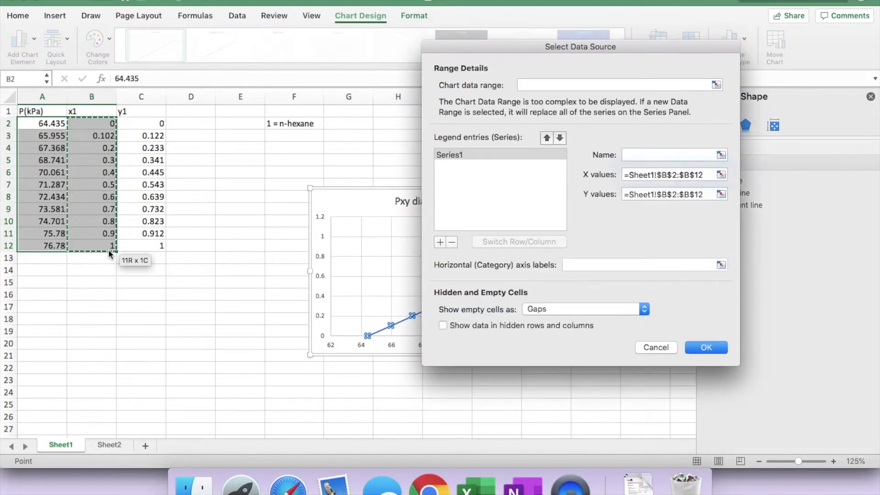
- Set the series' Y values to the pressures in A2:A12 and name it Px
{"action": "triple_click", "coordinate": [690, 193]}
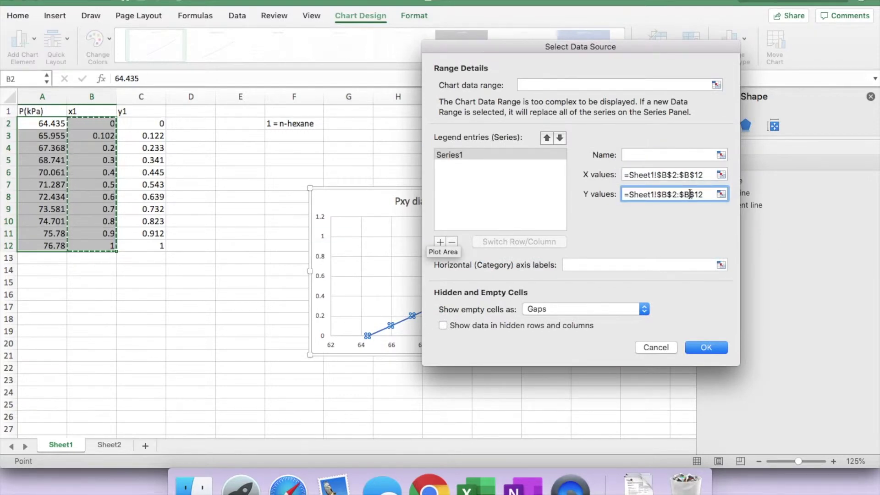
{"action": "key", "text": "BackSpace"}
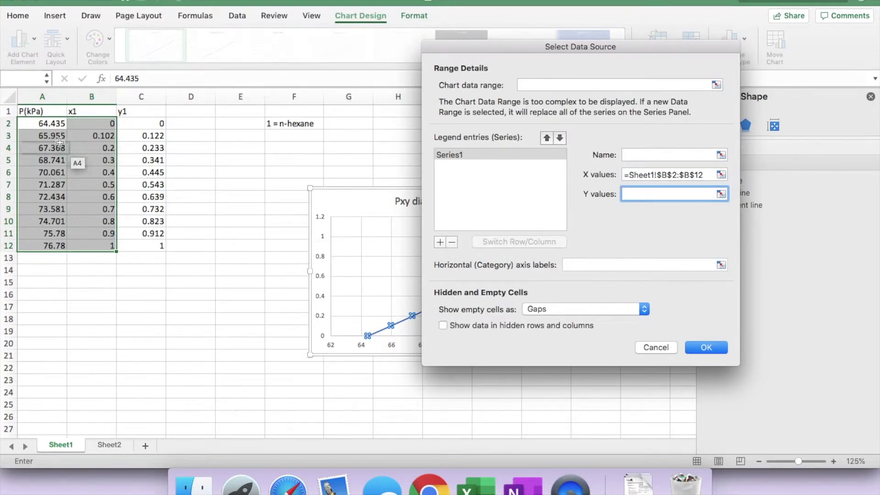
{"action": "left_click", "coordinate": [50, 123]}
{"action": "left_click_drag", "start_coordinate": [50, 122], "coordinate": [50, 246]}
{"action": "left_click", "coordinate": [670, 156]}
{"action": "type", "text": "Px"}
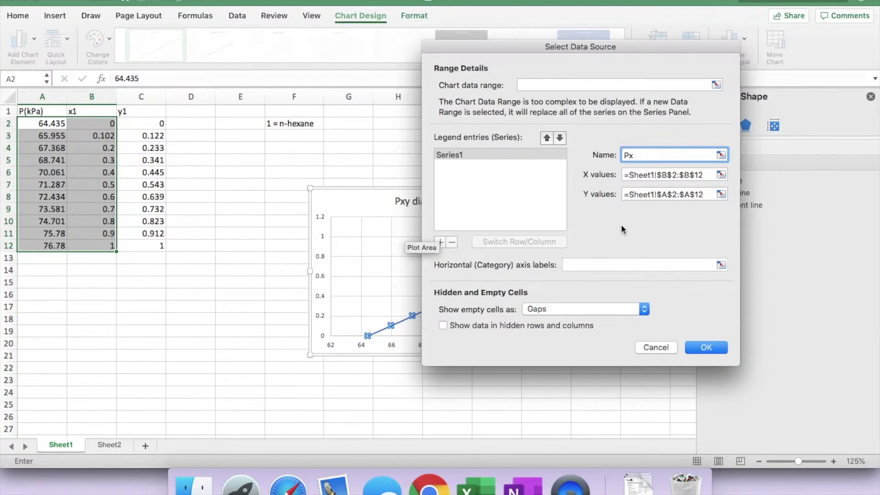
- Add a series named Py with X values C2:C12 and Y values A2:A12
{"action": "left_click", "coordinate": [440, 242]}
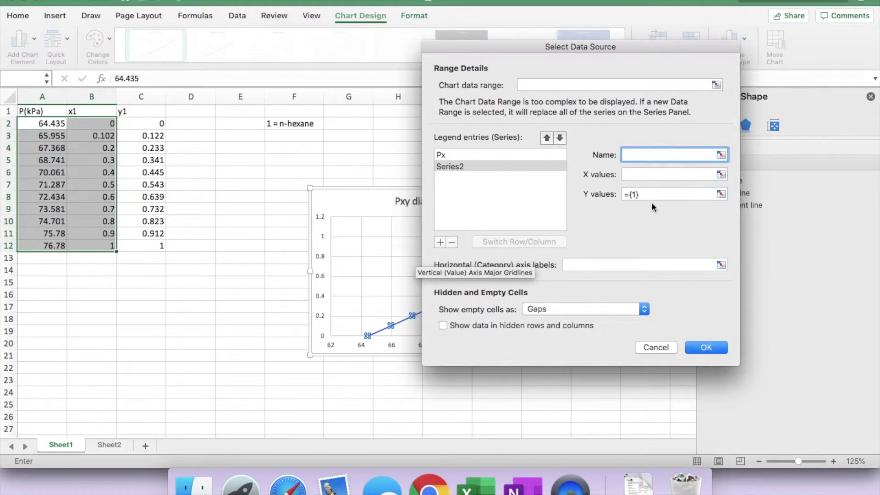
{"action": "type", "text": "Py"}
{"action": "left_click", "coordinate": [664, 174]}
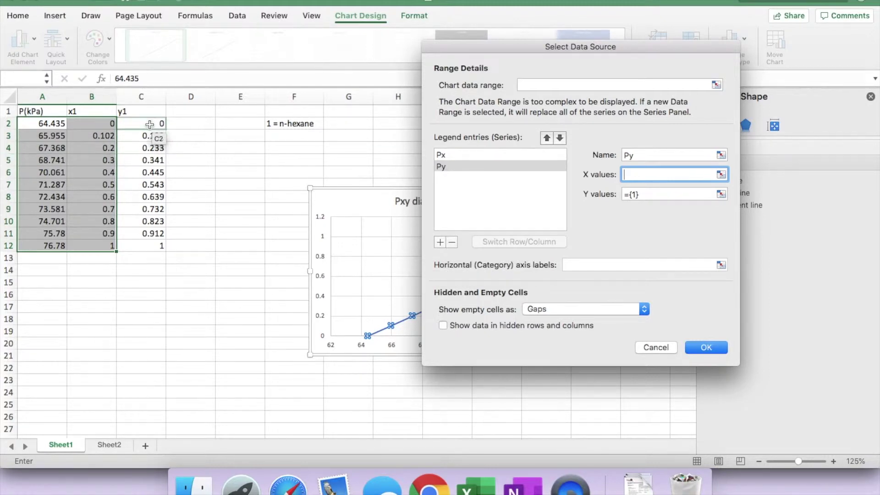
{"action": "left_click_drag", "start_coordinate": [151, 125], "coordinate": [149, 244]}
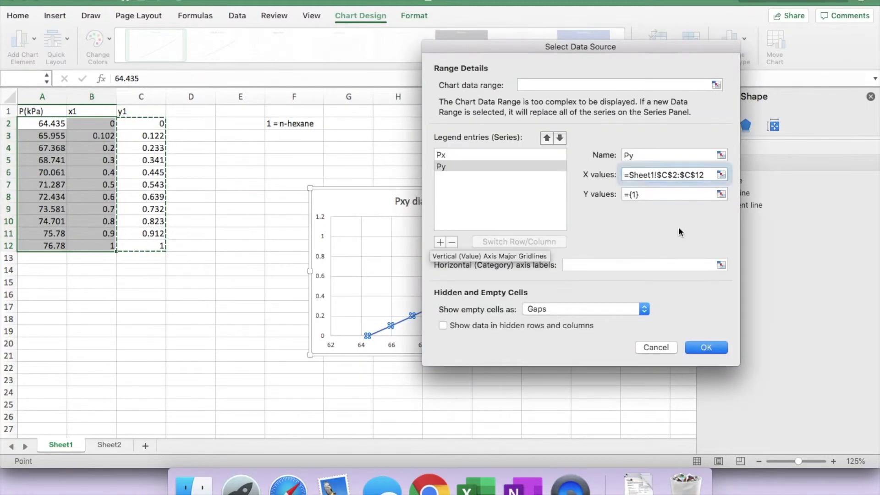
{"action": "left_click", "coordinate": [628, 193]}
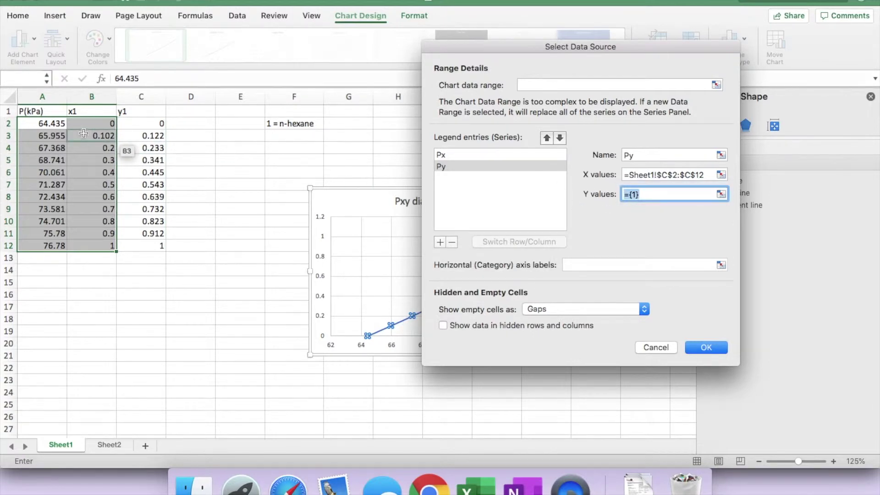
{"action": "left_click_drag", "start_coordinate": [44, 123], "coordinate": [45, 245]}
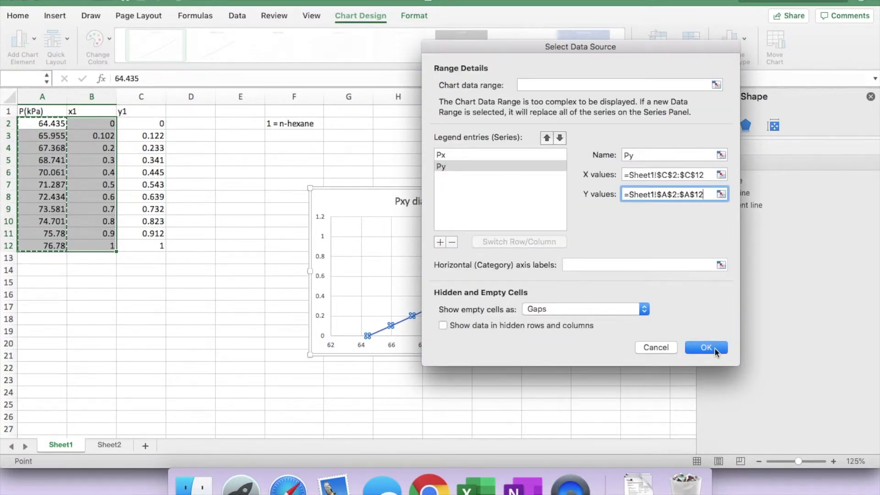
- Apply the new Py series, enlarge the chart up and left, and revisit the OneNote sketch
{"action": "left_click", "coordinate": [714, 348]}
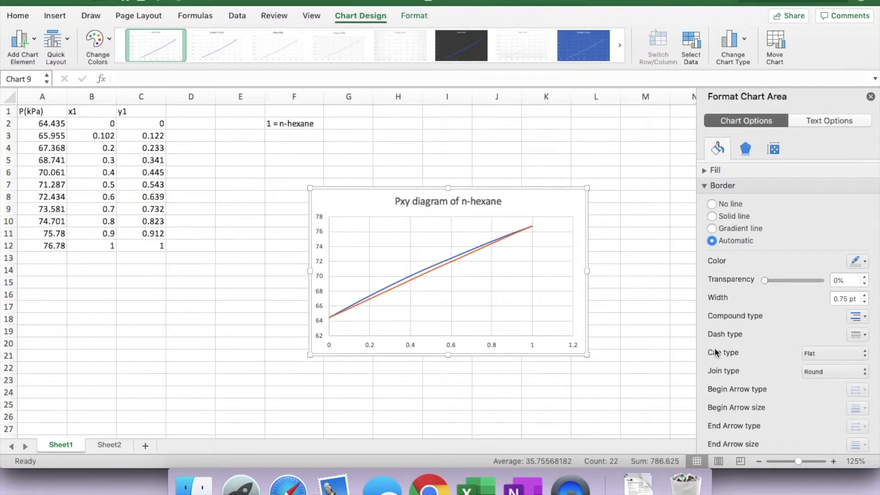
{"action": "left_click_drag", "start_coordinate": [309, 188], "coordinate": [213, 137]}
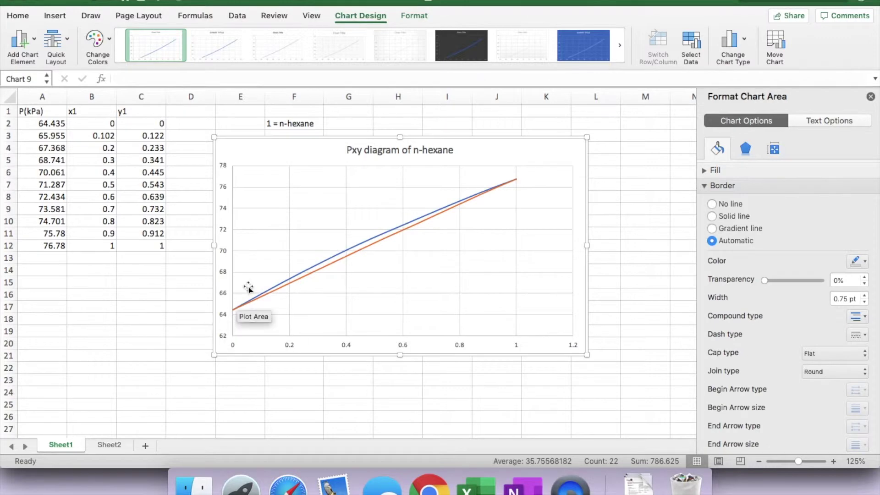
{"action": "left_click", "coordinate": [521, 490]}
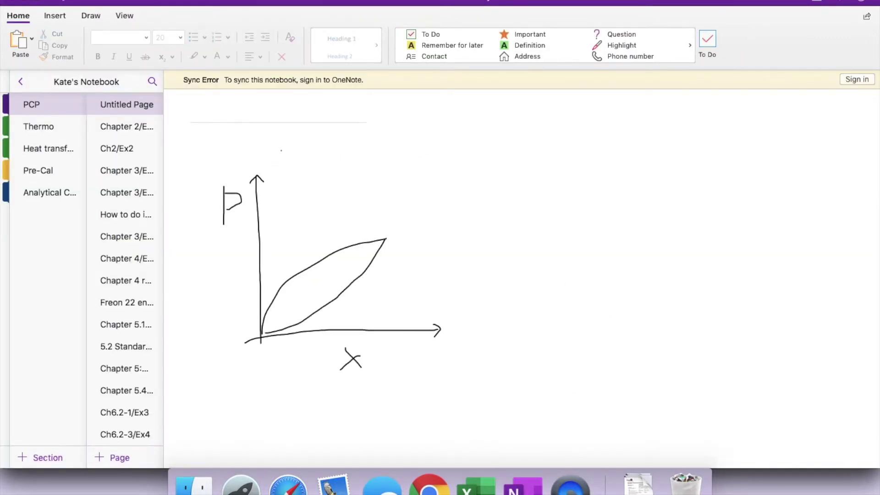
{"action": "left_click", "coordinate": [475, 487]}
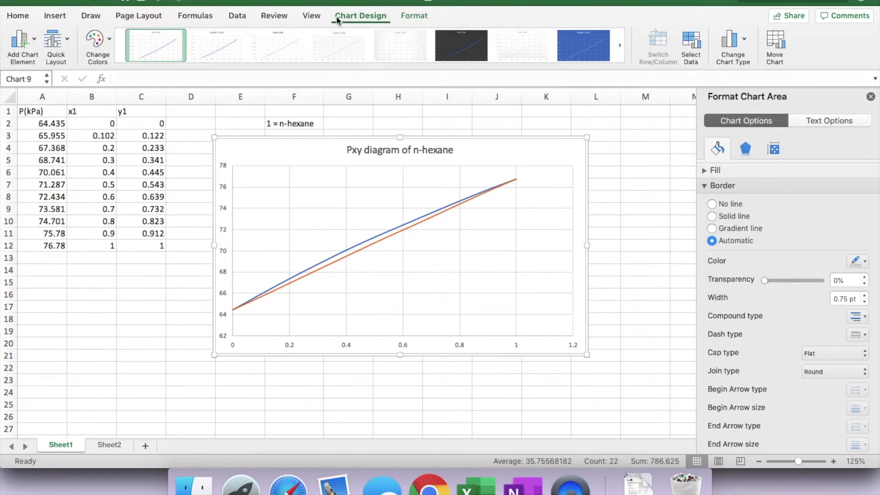
- Add the primary horizontal axis title 'Mole fraction of n-hexane (x or y)'
{"action": "left_click", "coordinate": [31, 41]}
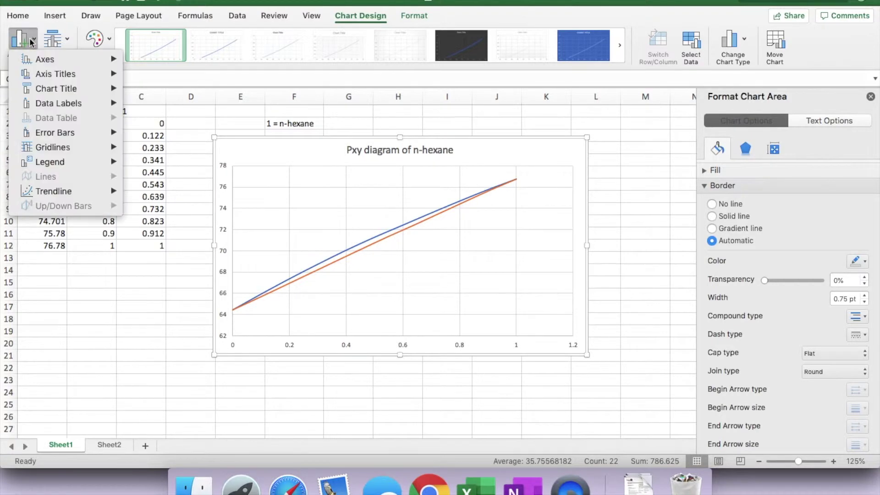
{"action": "mouse_move", "coordinate": [50, 79]}
{"action": "left_click", "coordinate": [185, 84]}
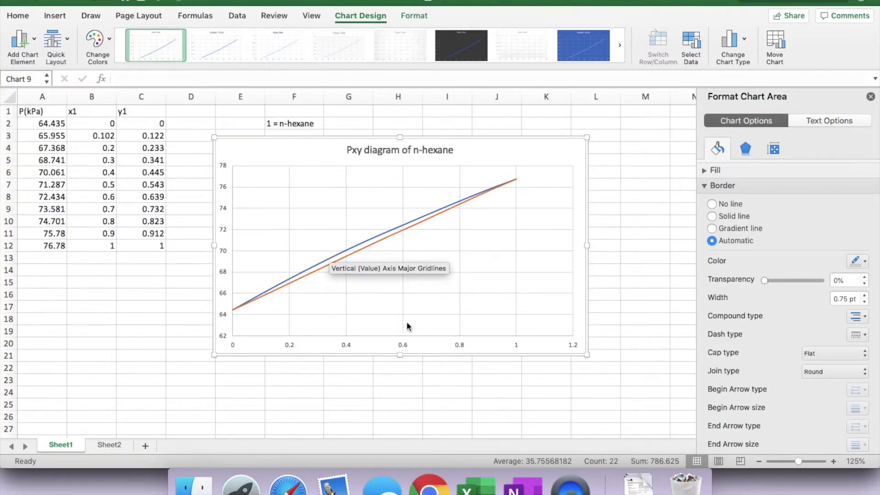
{"action": "triple_click", "coordinate": [405, 340]}
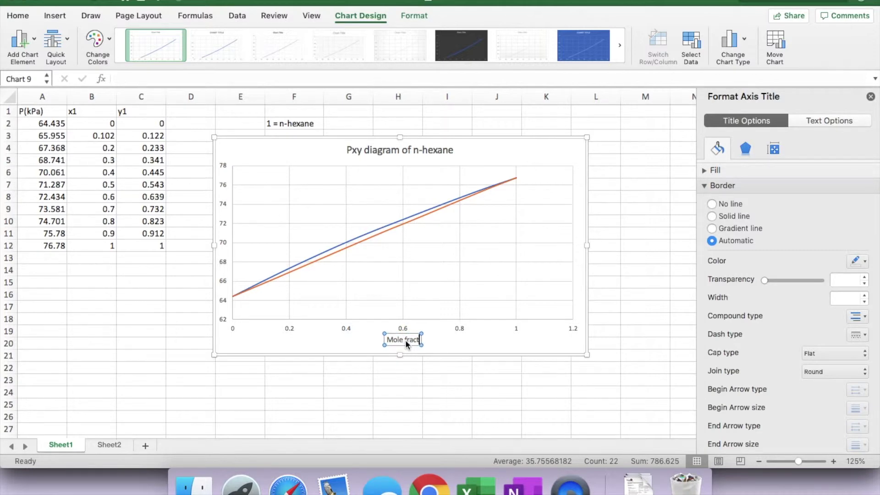
{"action": "type", "text": "Mole fraction (x or y)"}
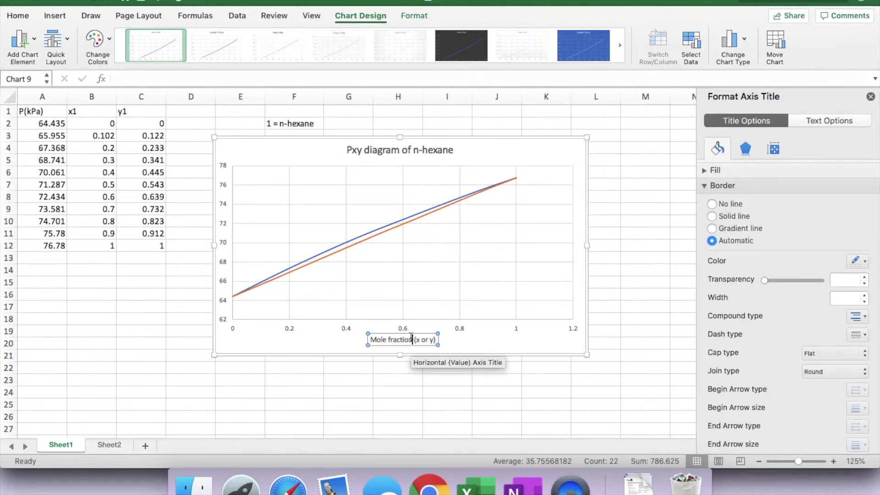
{"action": "left_click", "coordinate": [412, 339]}
{"action": "type", "text": "of n"}
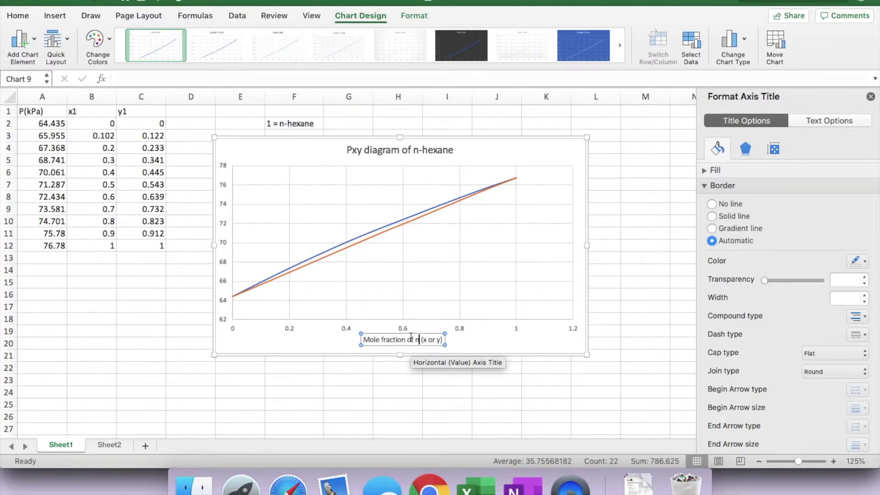
{"action": "type", "text": "-hexane"}
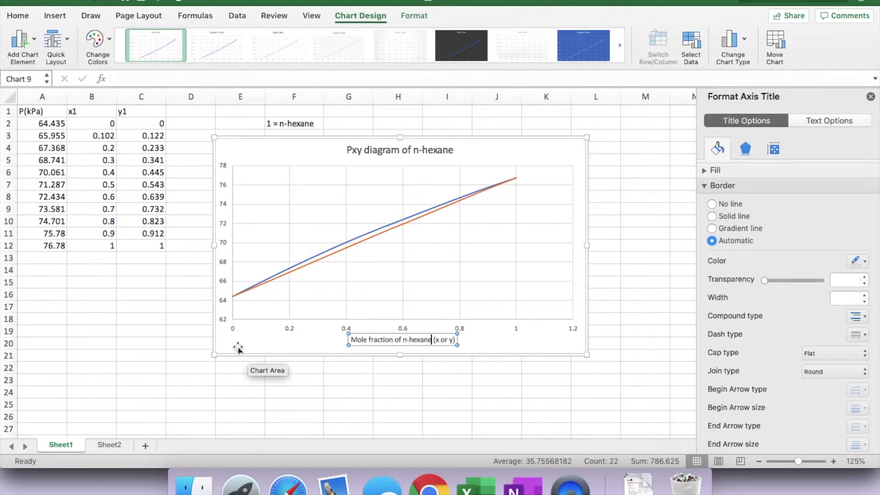
{"action": "left_click", "coordinate": [20, 41]}
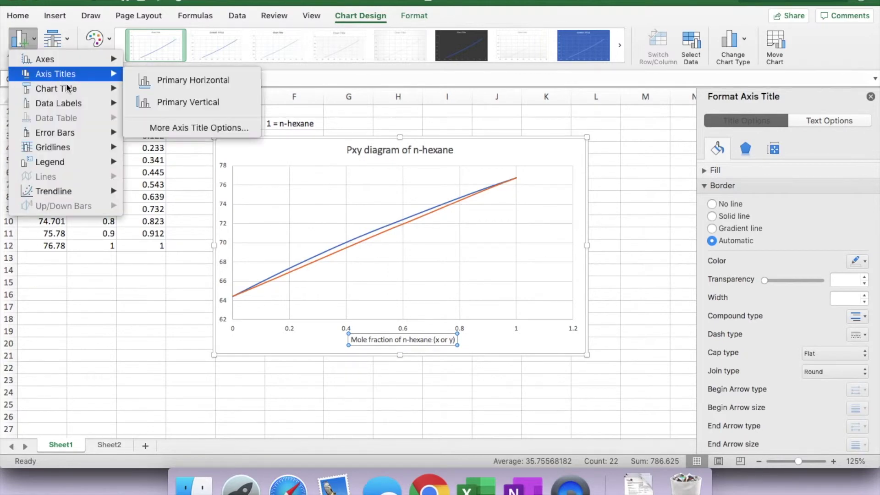
- Add the primary vertical axis title 'Pressure (kPa)'
{"action": "left_click", "coordinate": [176, 102]}
{"action": "left_click", "coordinate": [228, 243]}
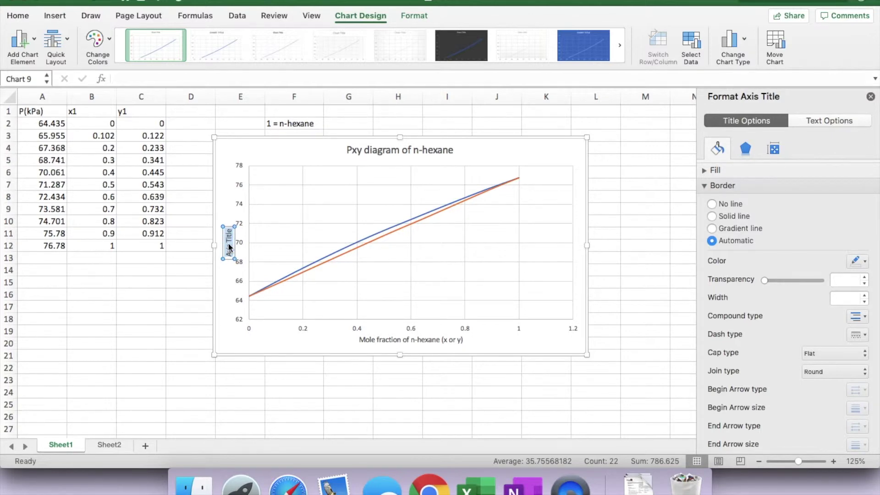
{"action": "triple_click", "coordinate": [229, 248]}
{"action": "type", "text": "Pressure (kP"}
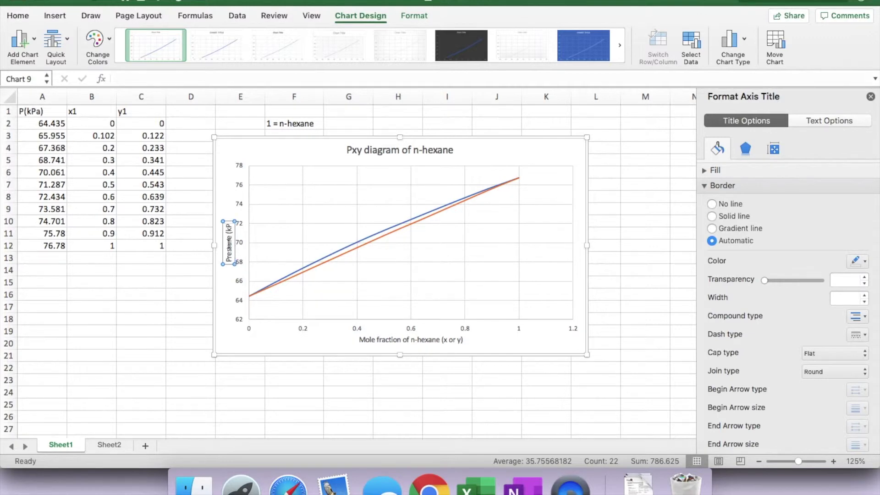
{"action": "type", "text": "a)"}
{"action": "left_click", "coordinate": [190, 373]}
- Place the Px/Py legend at the bottom of the chart and close the Format Data Series pane
{"action": "key", "text": "Escape"}
{"action": "key", "text": "Escape"}
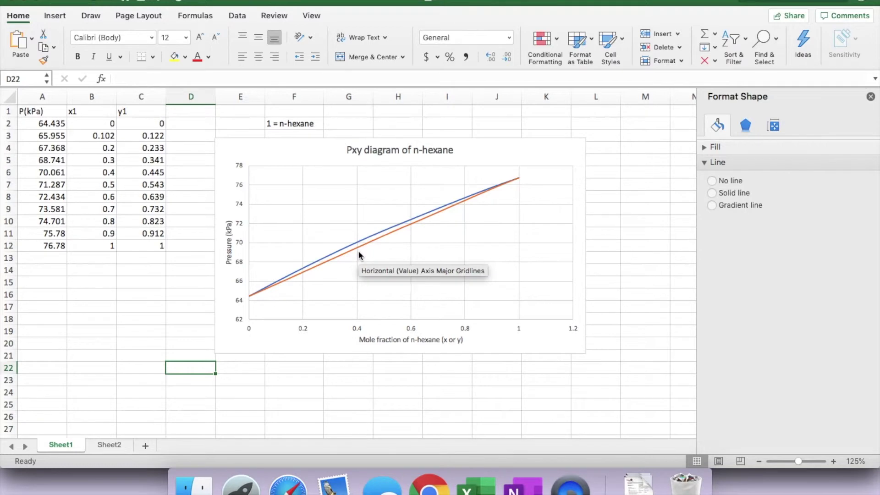
{"action": "left_click", "coordinate": [389, 227]}
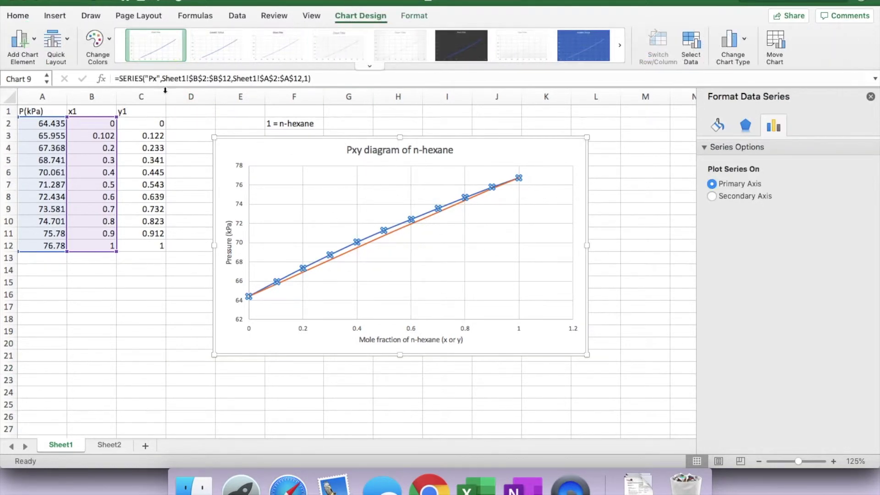
{"action": "left_click", "coordinate": [17, 41]}
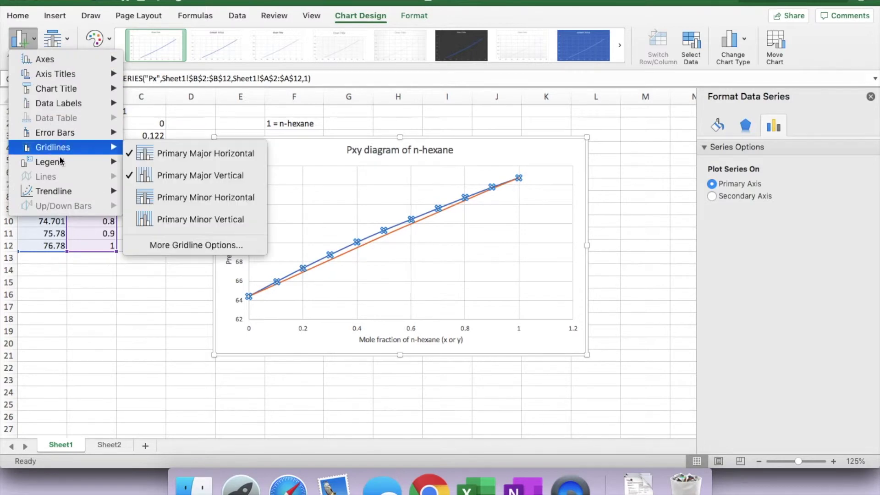
{"action": "mouse_move", "coordinate": [62, 165]}
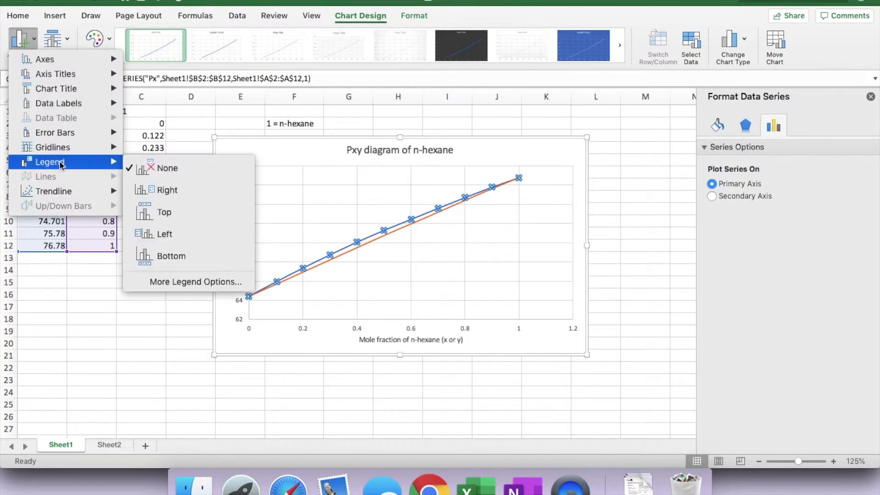
{"action": "left_click", "coordinate": [190, 256]}
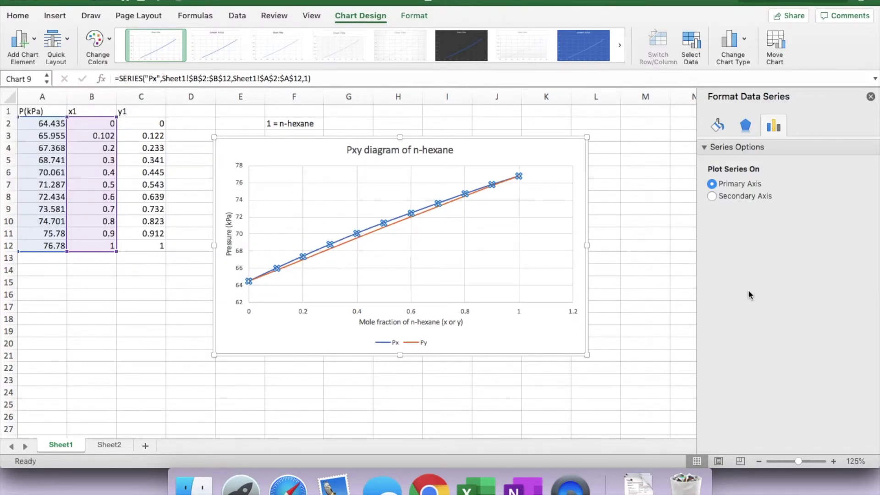
{"action": "left_click", "coordinate": [870, 96]}
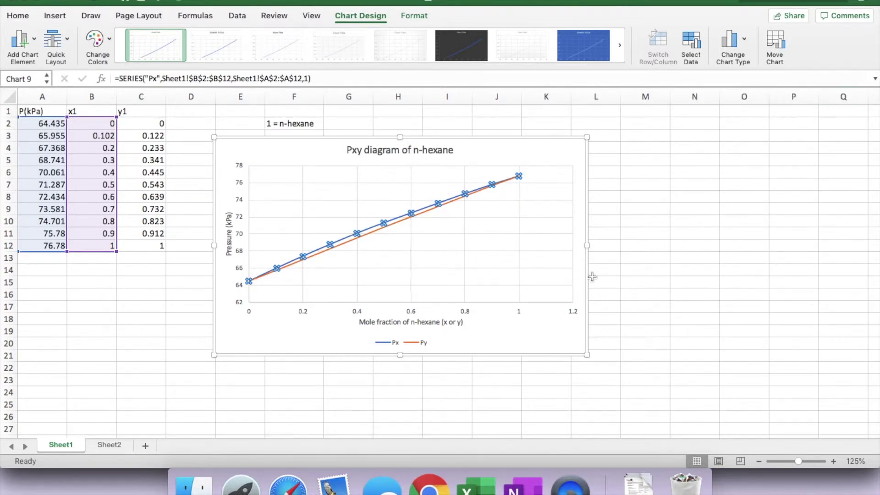
{"action": "left_click", "coordinate": [179, 343]}
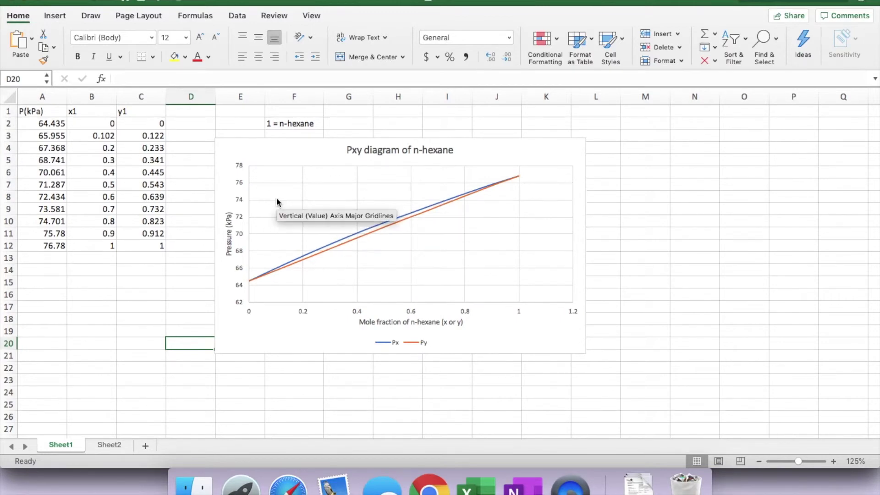
{"action": "left_click", "coordinate": [54, 17]}
- Add a 'Liquid phase' text box in the chart's upper-left area, above the curves
{"action": "left_click", "coordinate": [169, 40]}
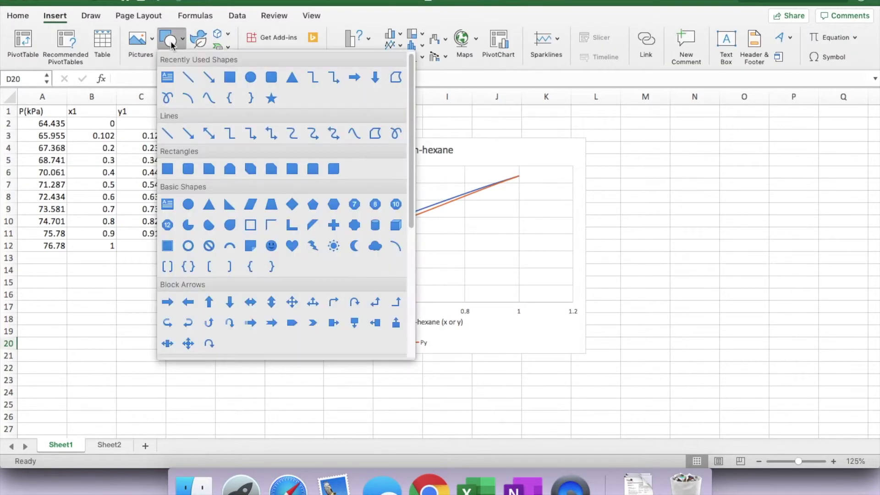
{"action": "left_click", "coordinate": [168, 77]}
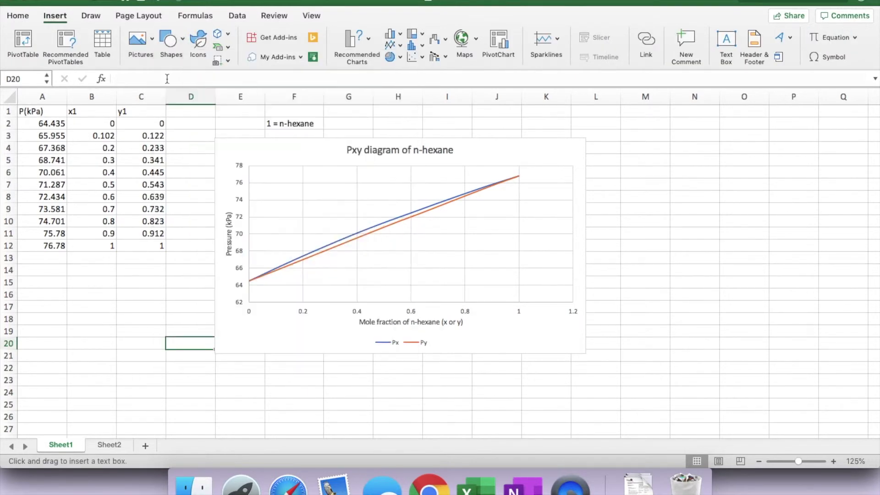
{"action": "left_click", "coordinate": [291, 189]}
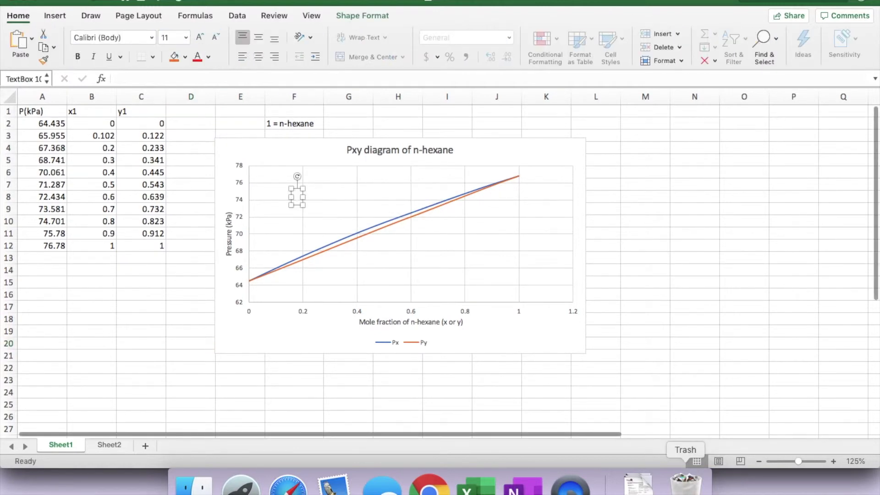
{"action": "type", "text": "Liquid phase"}
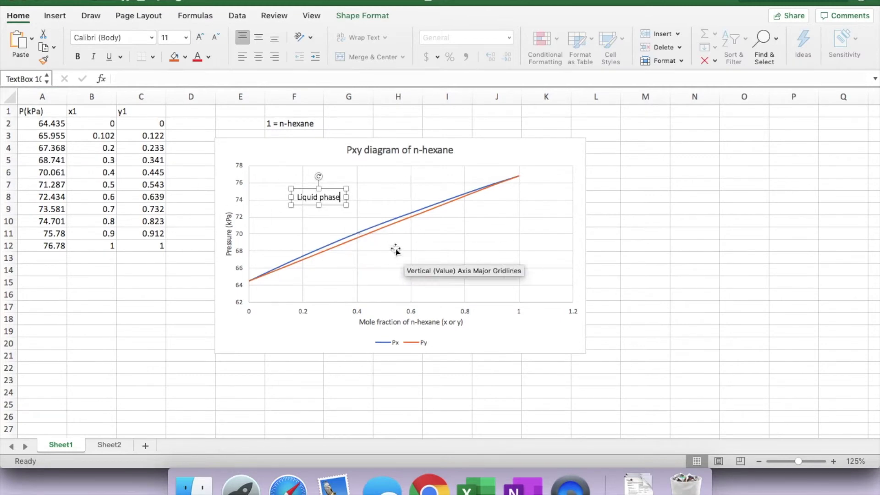
- Rename series Px to 'bubble point pressure' and Py to 'dew point pressure'
{"action": "left_click", "coordinate": [366, 231]}
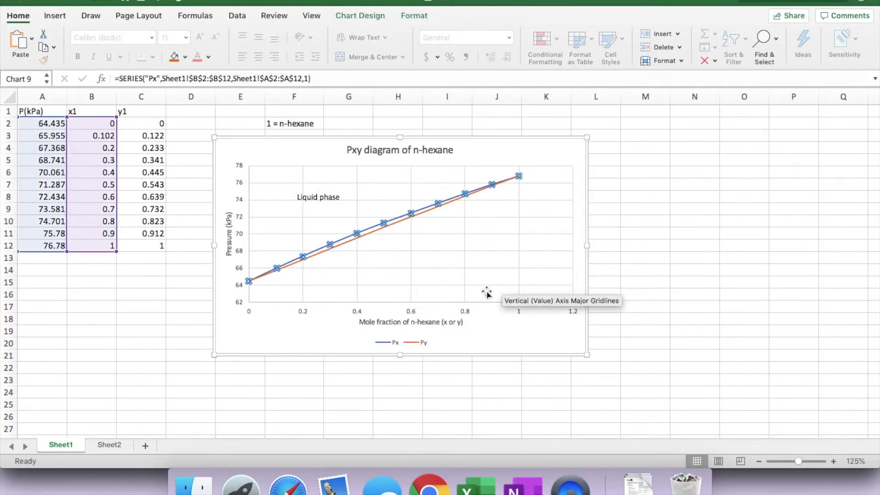
{"action": "double_click", "coordinate": [397, 345]}
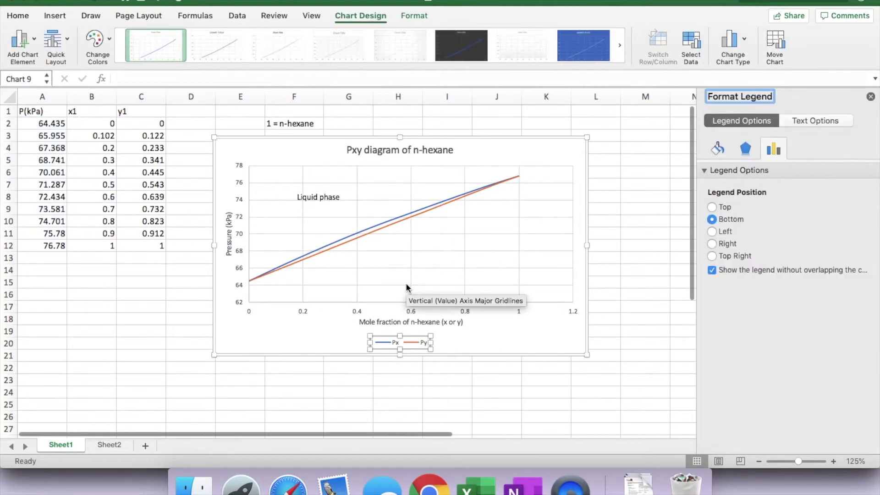
{"action": "left_click", "coordinate": [690, 43]}
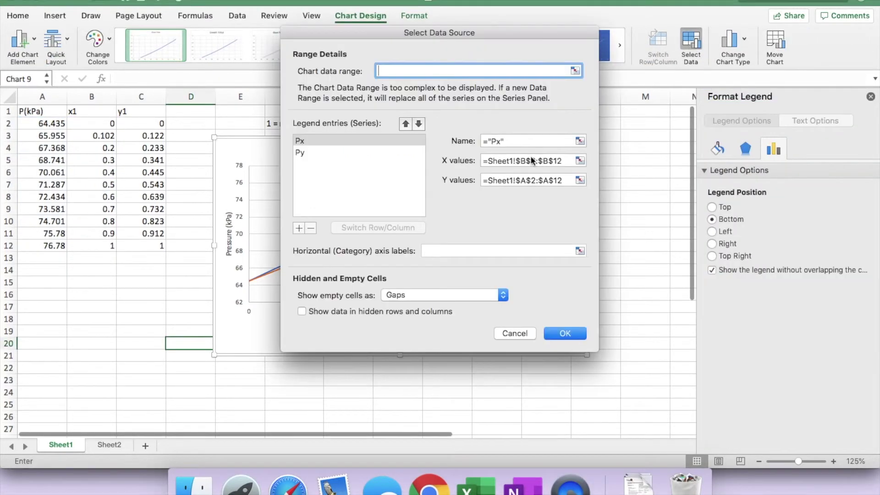
{"action": "left_click", "coordinate": [405, 137]}
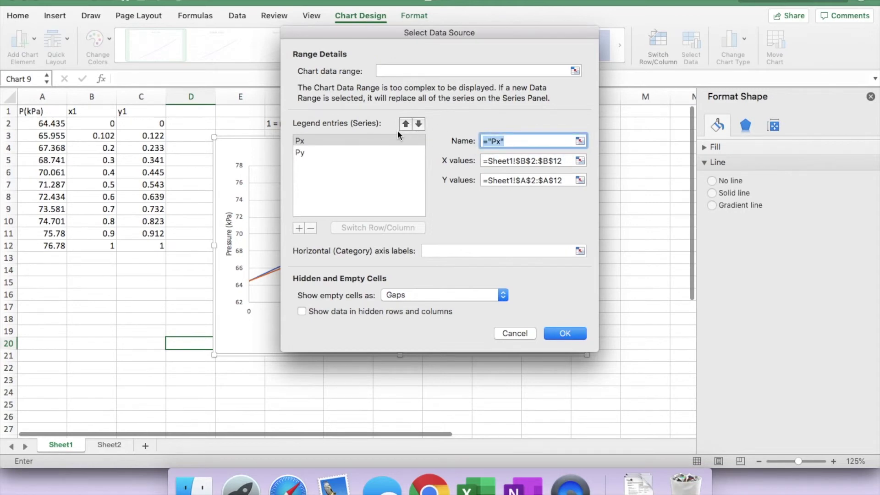
{"action": "type", "text": "bubble point pressure"}
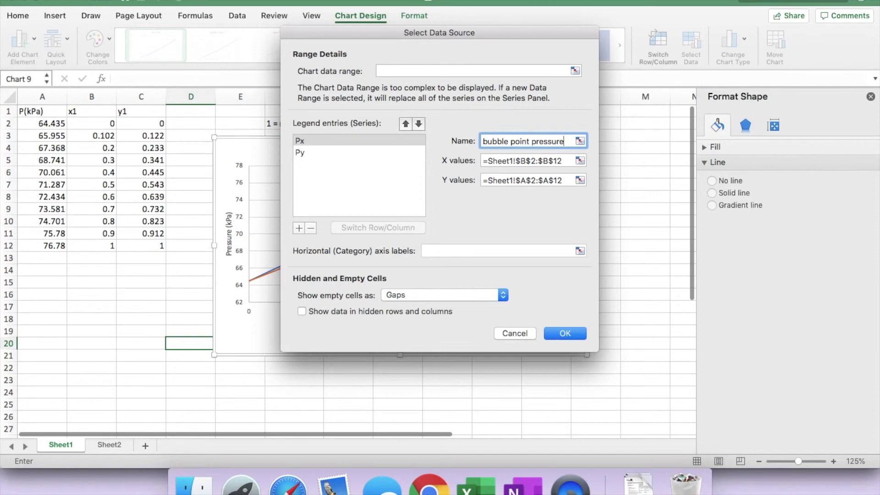
{"action": "left_click", "coordinate": [301, 152]}
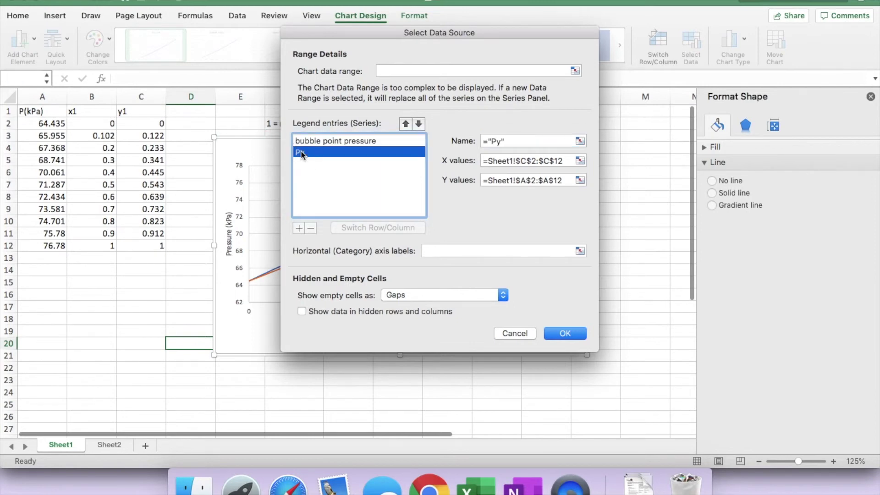
{"action": "left_click", "coordinate": [514, 140]}
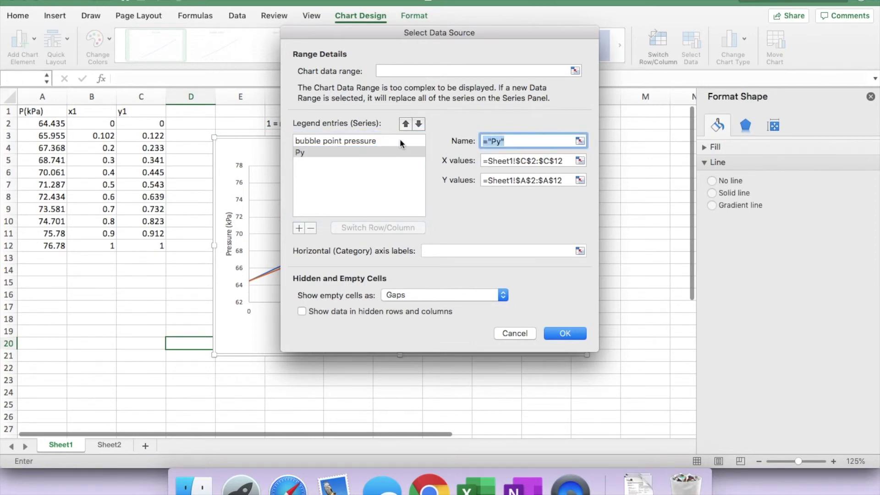
{"action": "type", "text": "dw "}
{"action": "type", "text": "w pi"}
{"action": "type", "text": "nt pressure"}
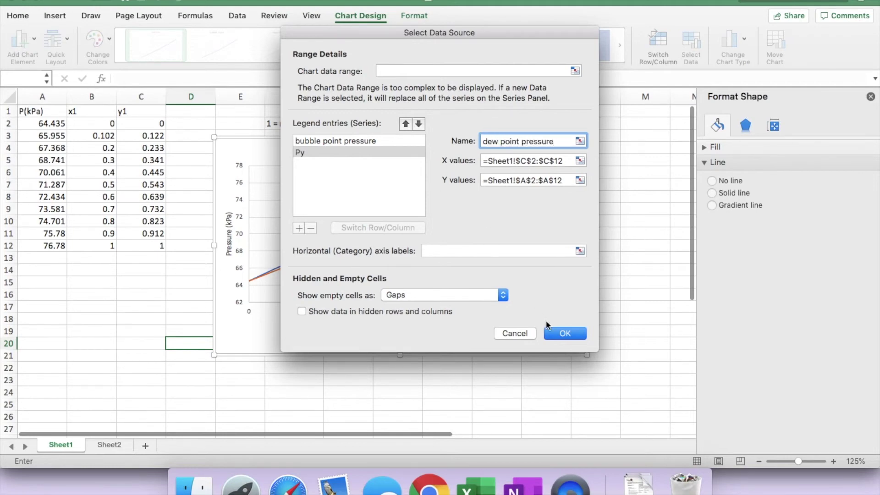
{"action": "left_click", "coordinate": [564, 333]}
{"action": "left_click", "coordinate": [459, 343]}
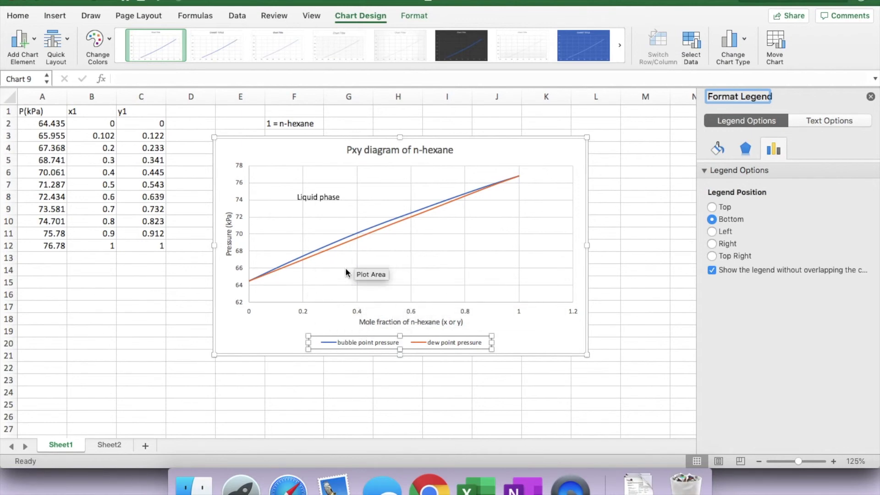
- Add a 'Vapor phase' text box in the plot area below the two pressure curves
{"action": "left_click", "coordinate": [57, 18]}
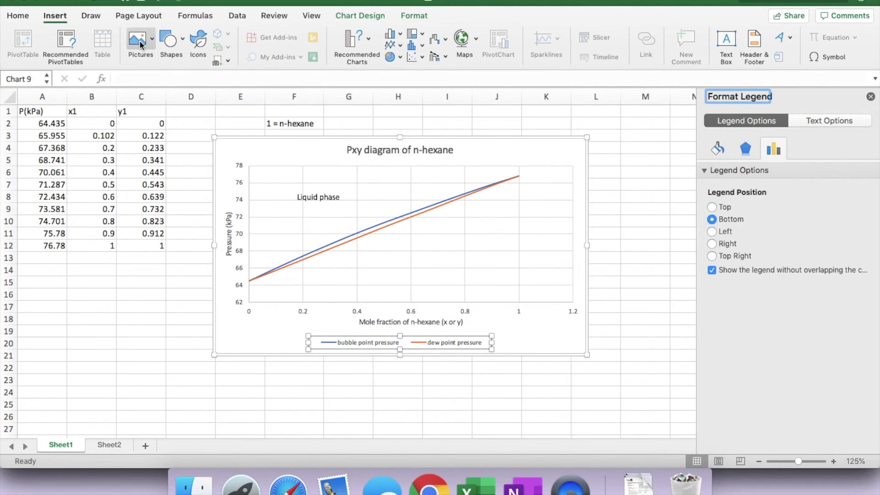
{"action": "left_click", "coordinate": [170, 40]}
{"action": "left_click", "coordinate": [167, 77]}
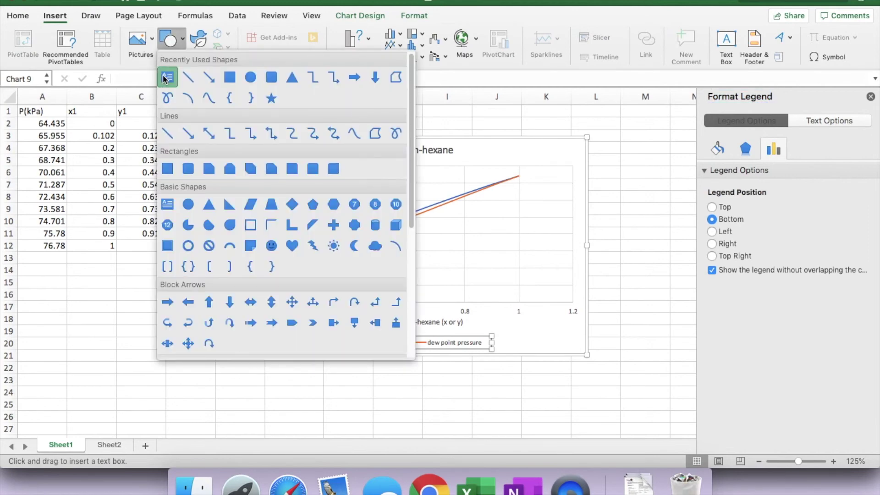
{"action": "left_click", "coordinate": [488, 325]}
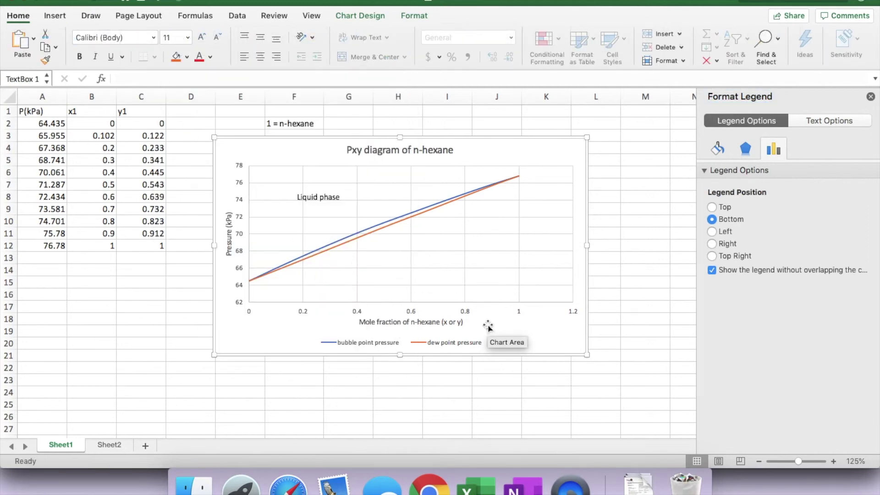
{"action": "type", "text": "Va"}
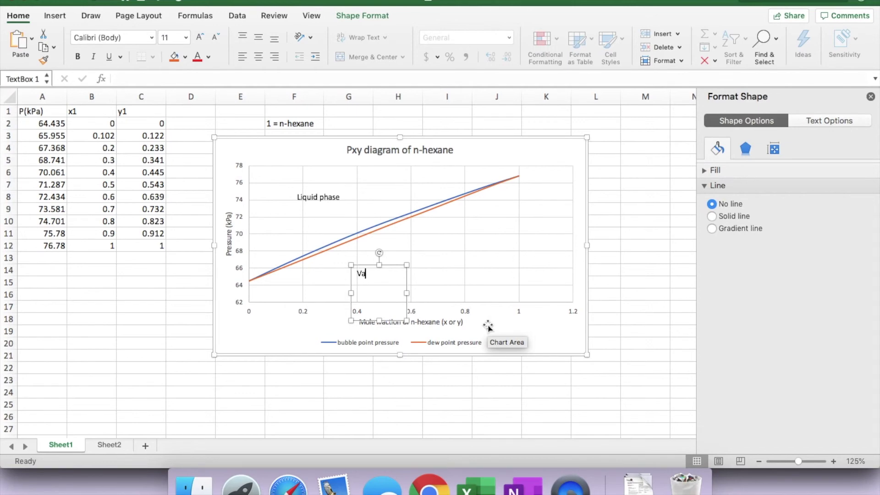
{"action": "type", "text": "por phase"}
{"action": "left_click", "coordinate": [435, 378]}
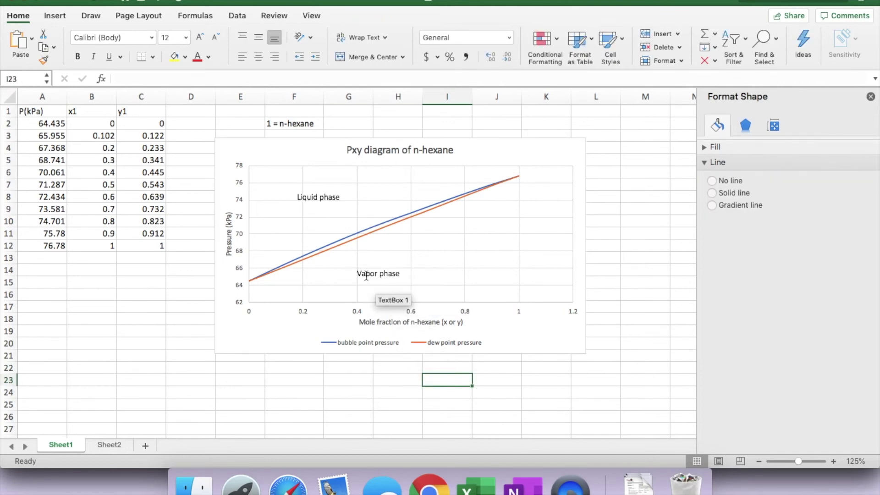